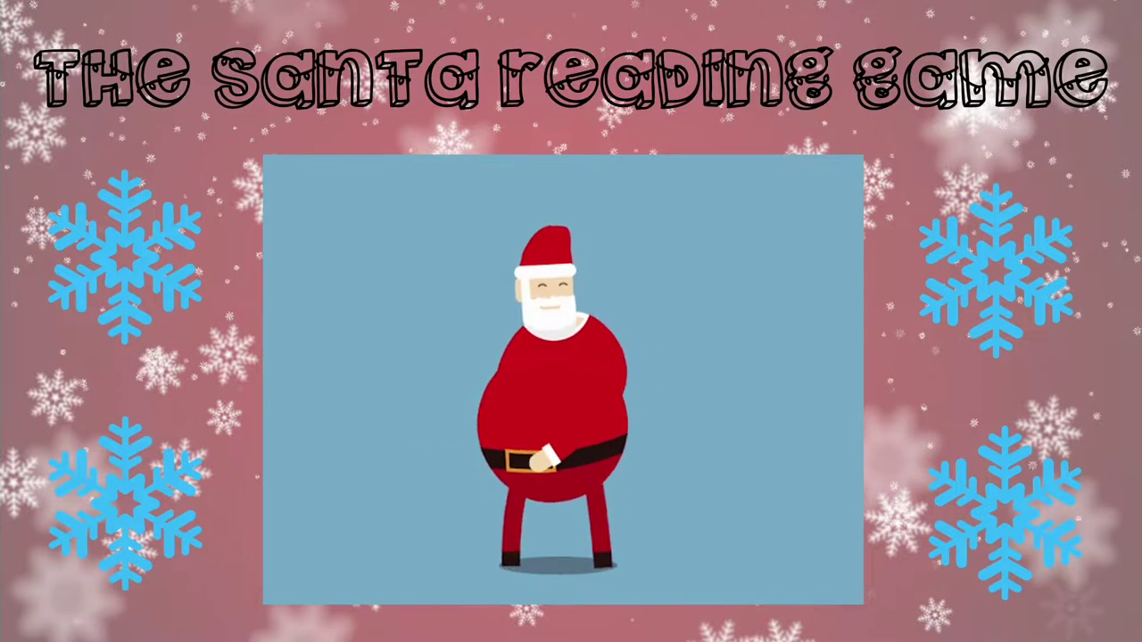
End the slideshow to return to the 21-slide Santa game thumbnail grid.
key(Escape)
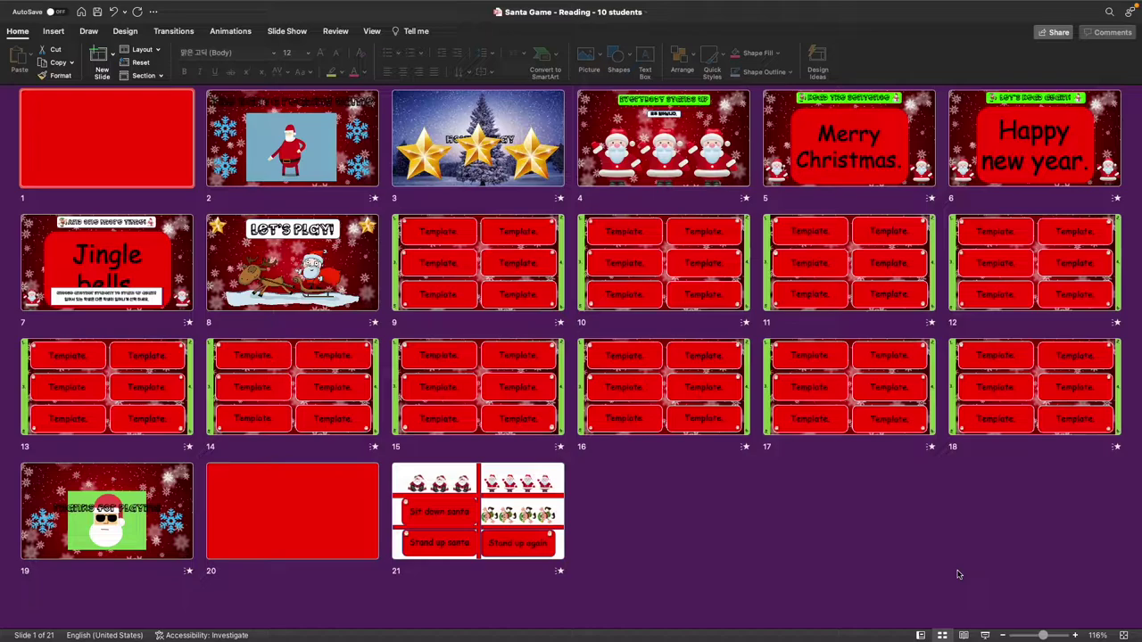
Present the Santa reading game full-screen from slide 1.
click(985, 636)
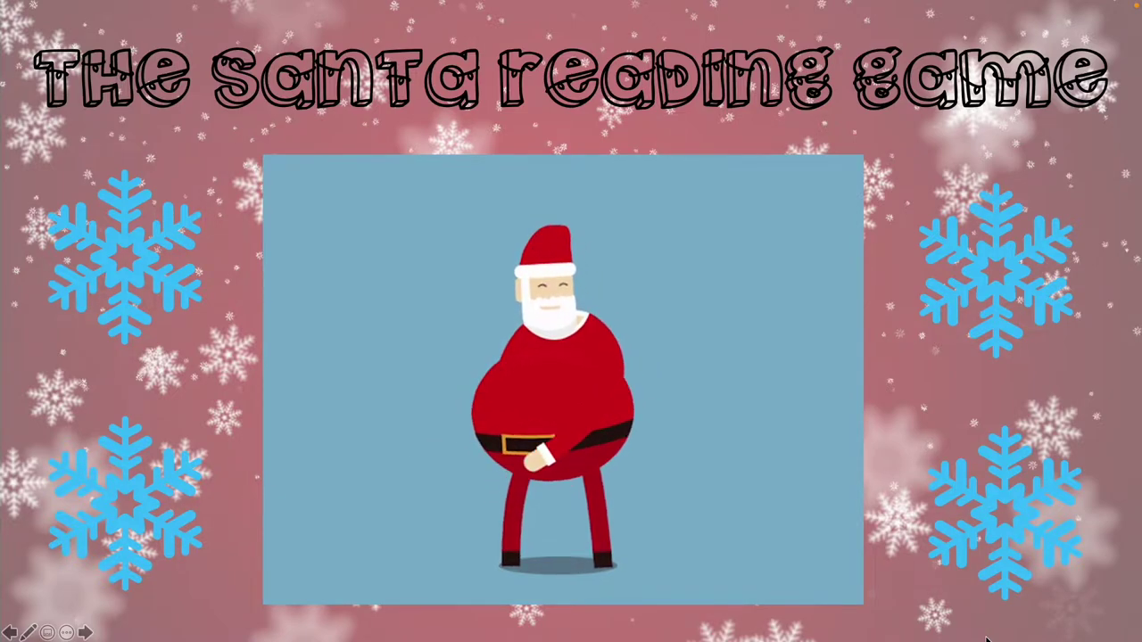
Advance through How to play and Everybody stands up to the 'Merry Christmas.' card.
key(Right)
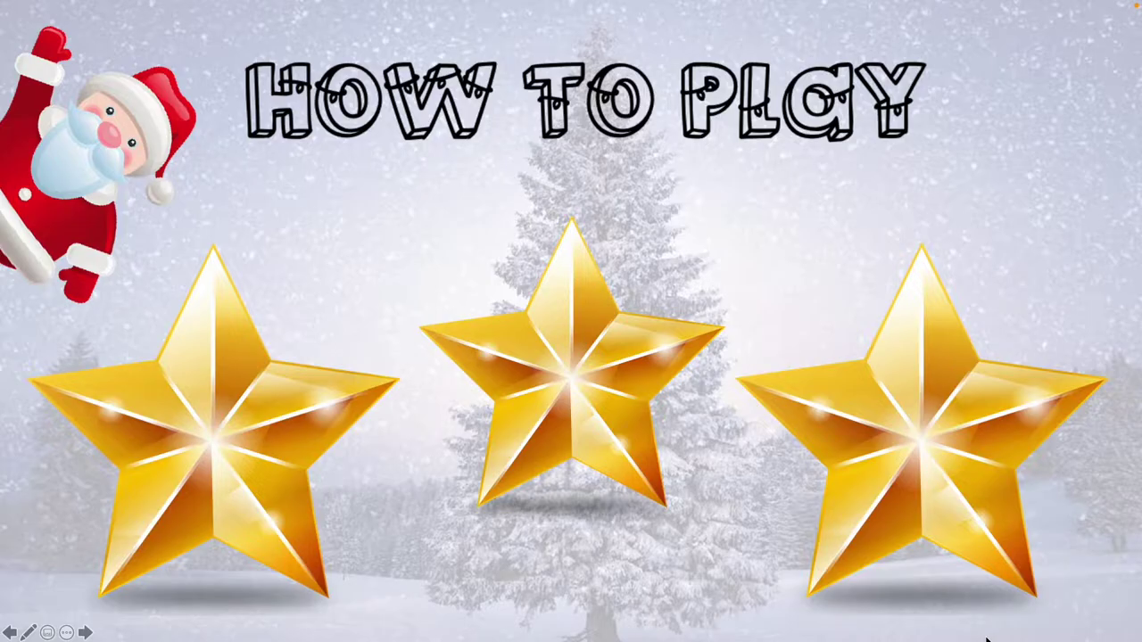
key(Right)
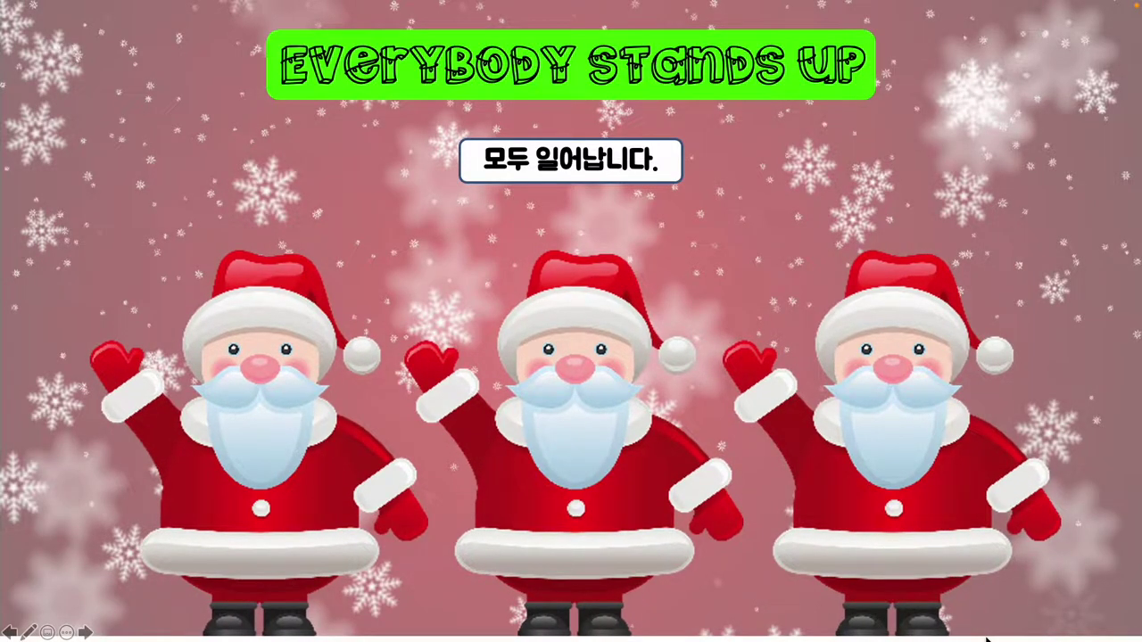
key(Right)
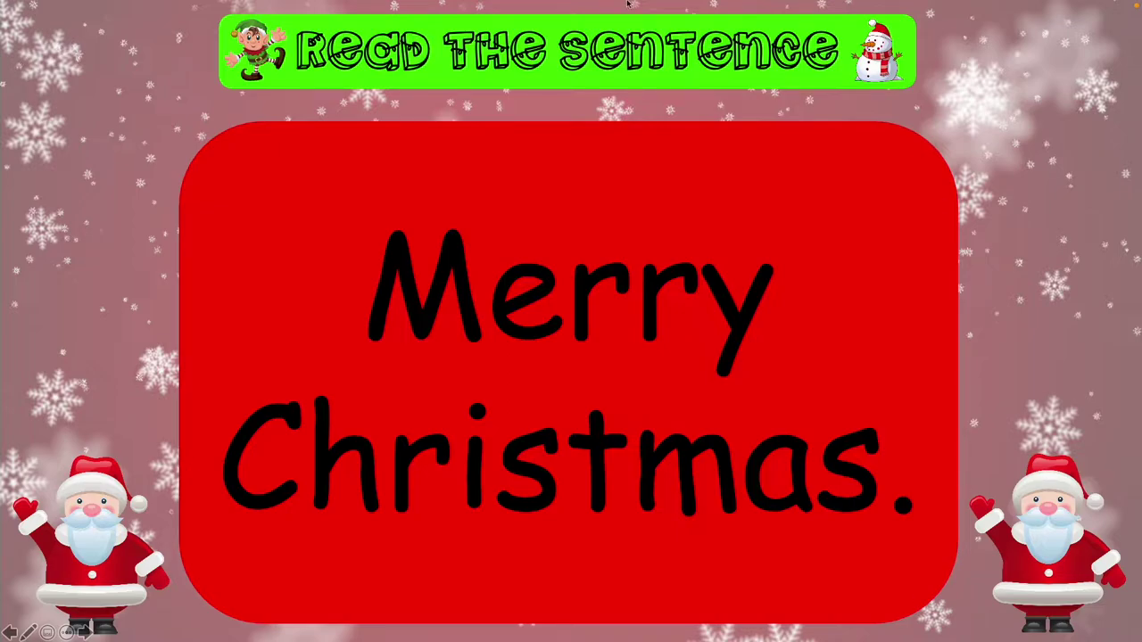
Reveal the Santas behind 'Merry Christmas.', 'Happy new year.' and 'Jingle bells.' cards, then exit to the overview.
click(634, 205)
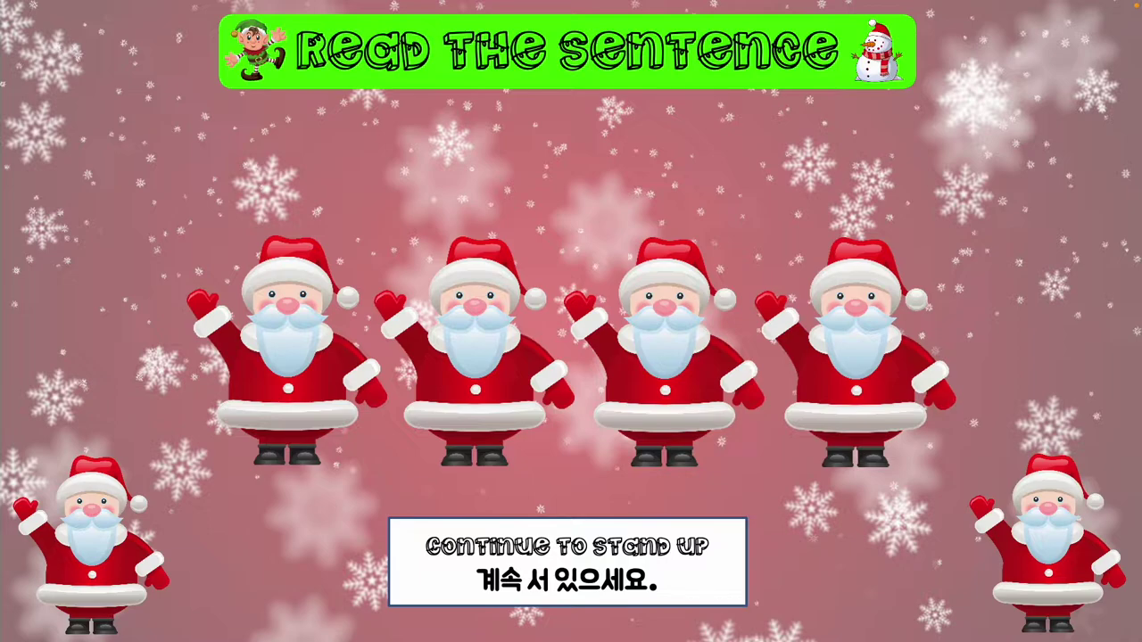
key(Right)
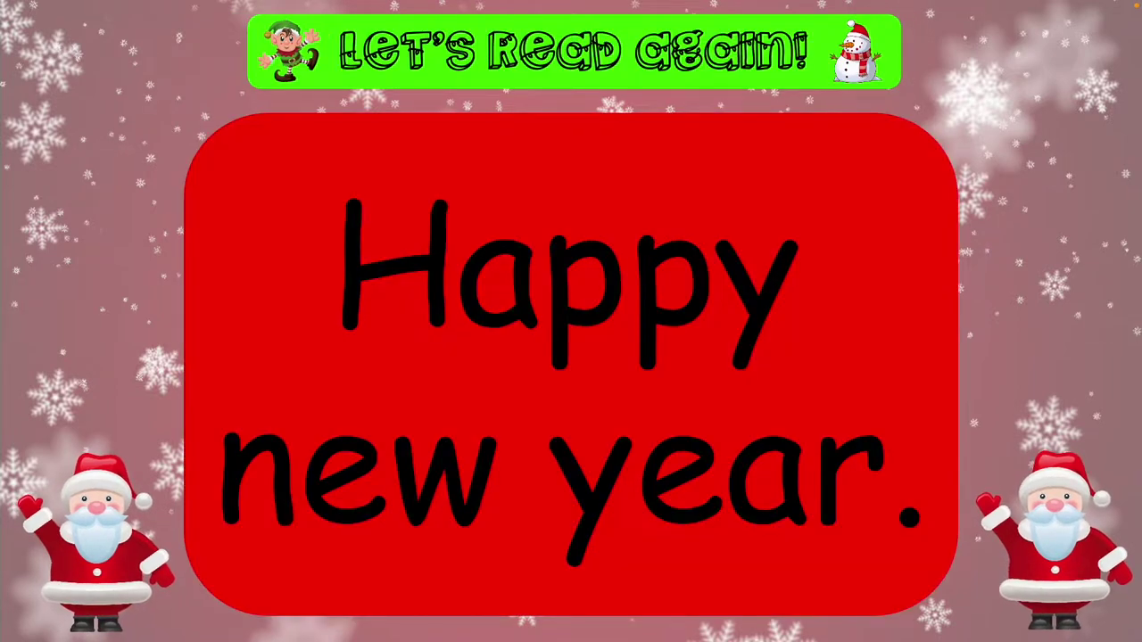
click(690, 179)
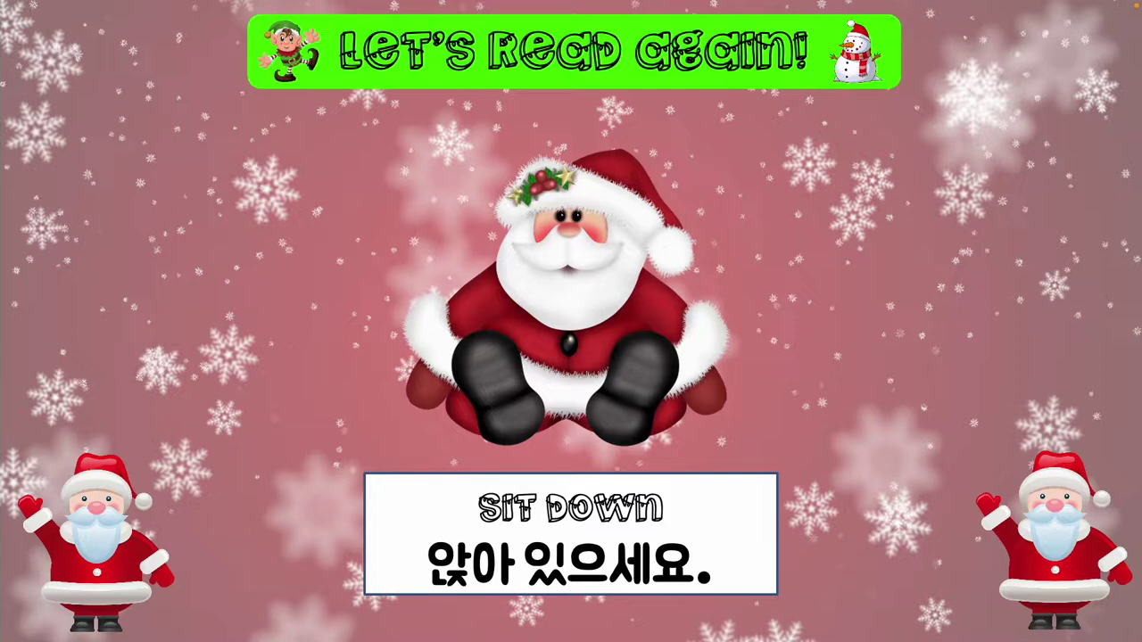
key(Right)
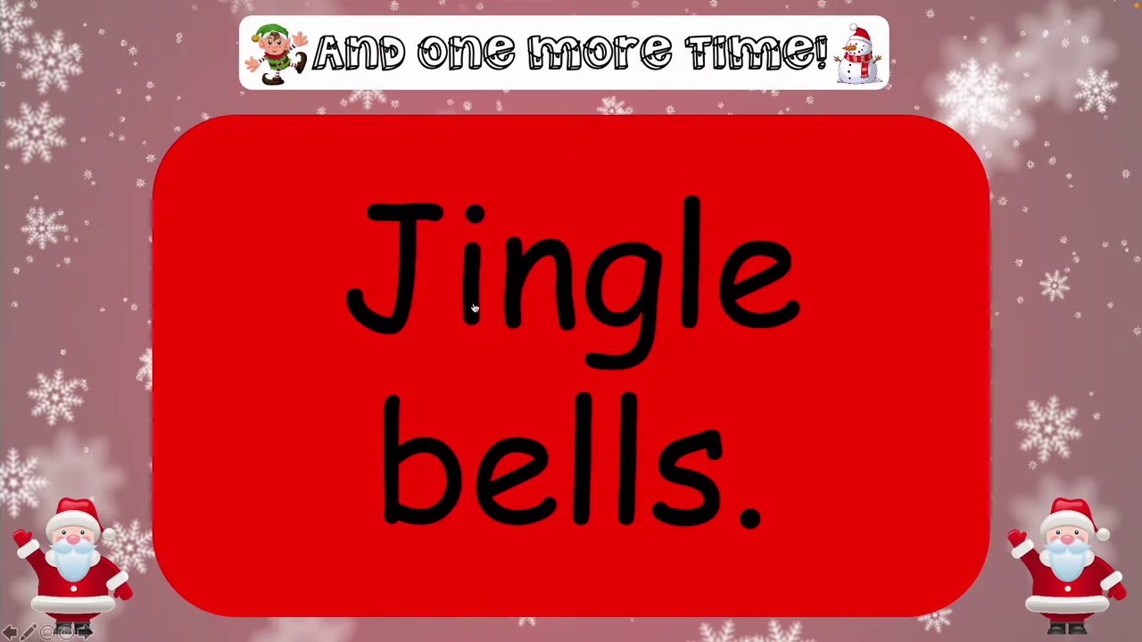
click(612, 198)
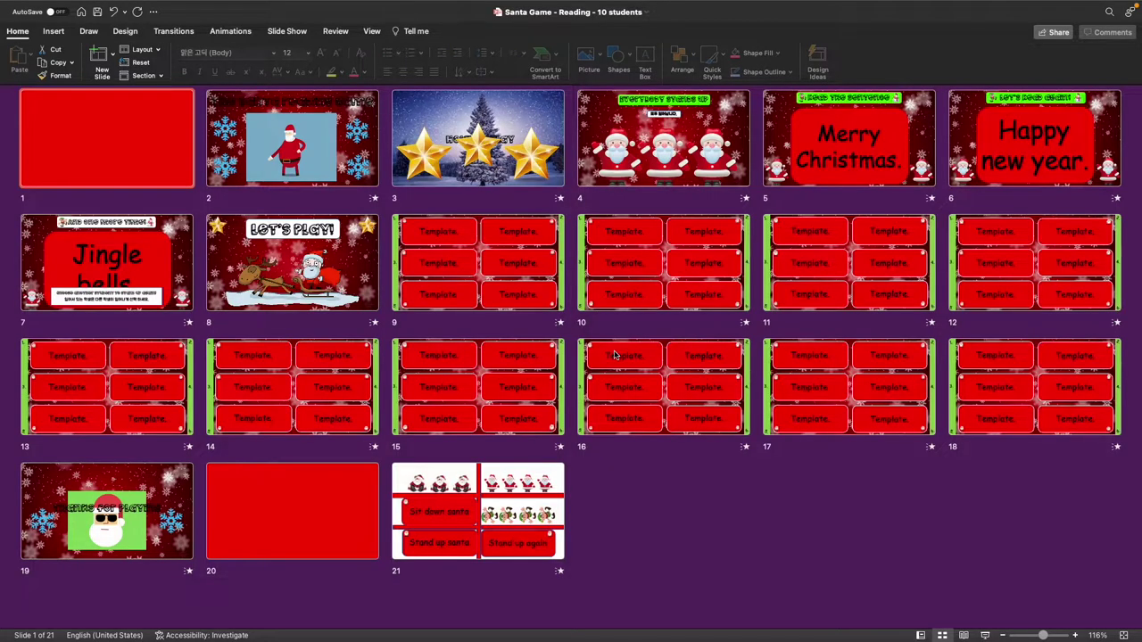
On slide 9 at 100% zoom, change the first tile's 'Template.' to 'Merry Christmas.'.
double_click(474, 261)
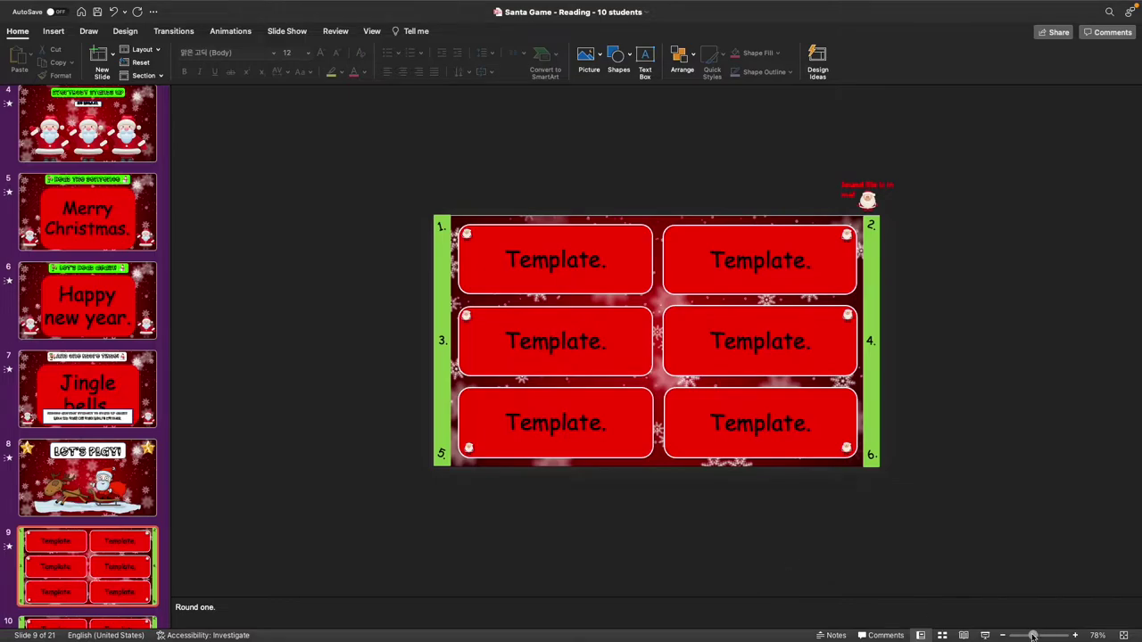
drag(1033, 636, 1038, 636)
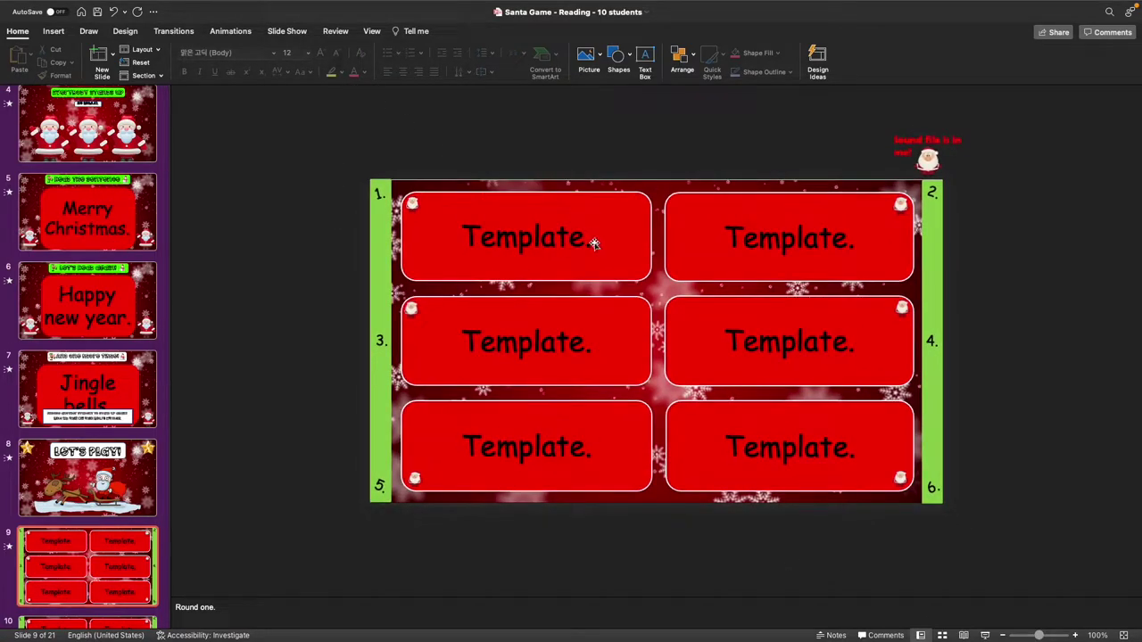
drag(594, 244, 494, 232)
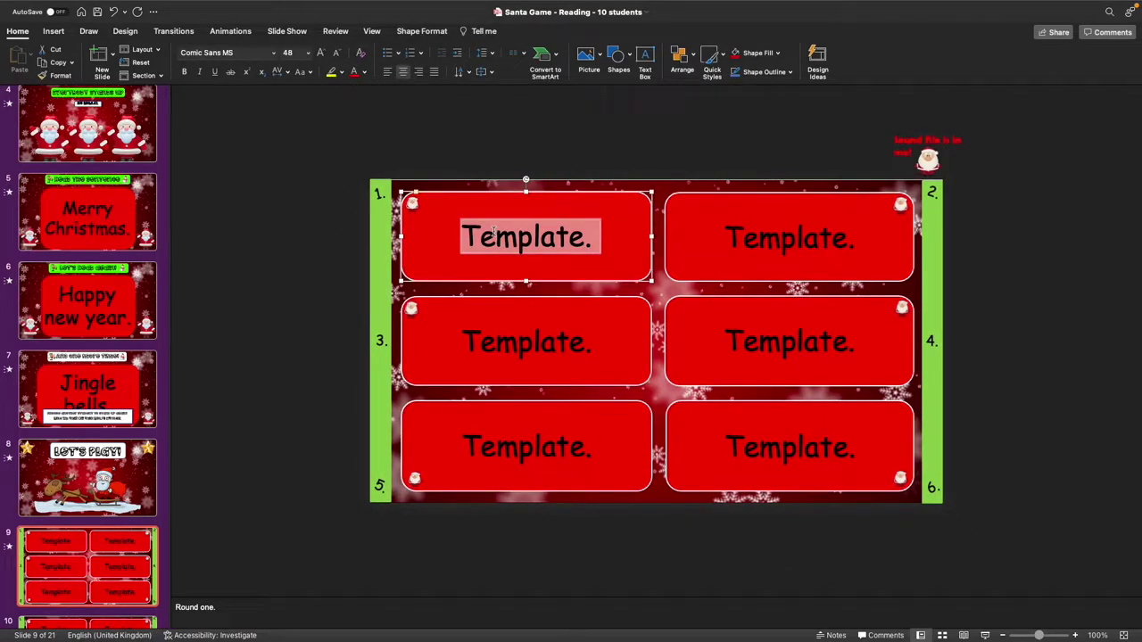
key(BackSpace)
text(Mew)
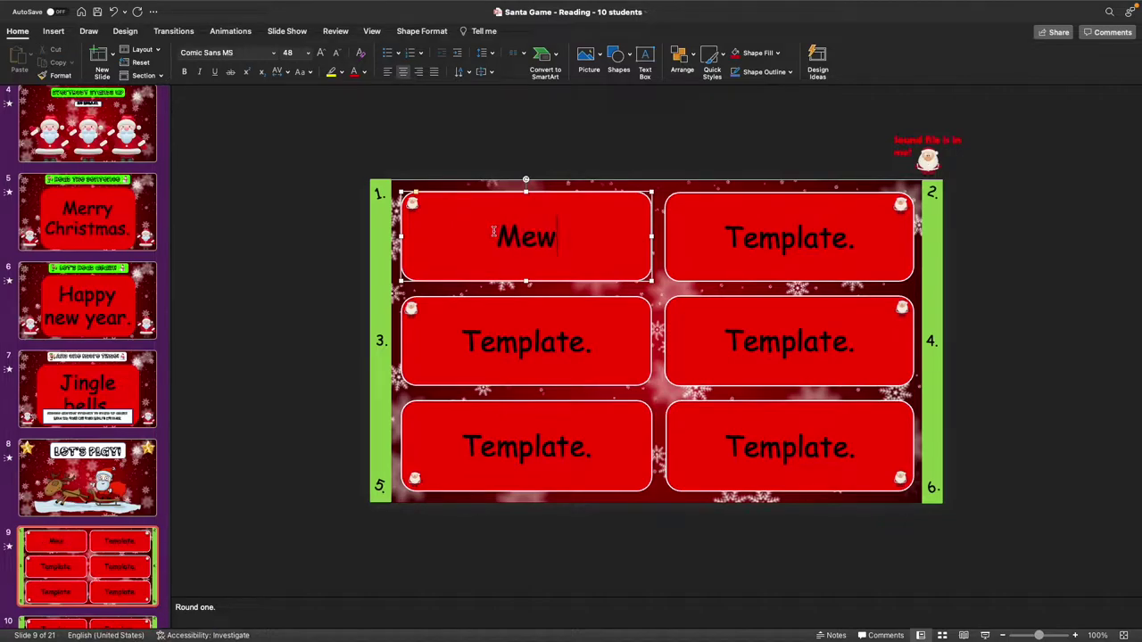
key(BackSpace)
text(rry )
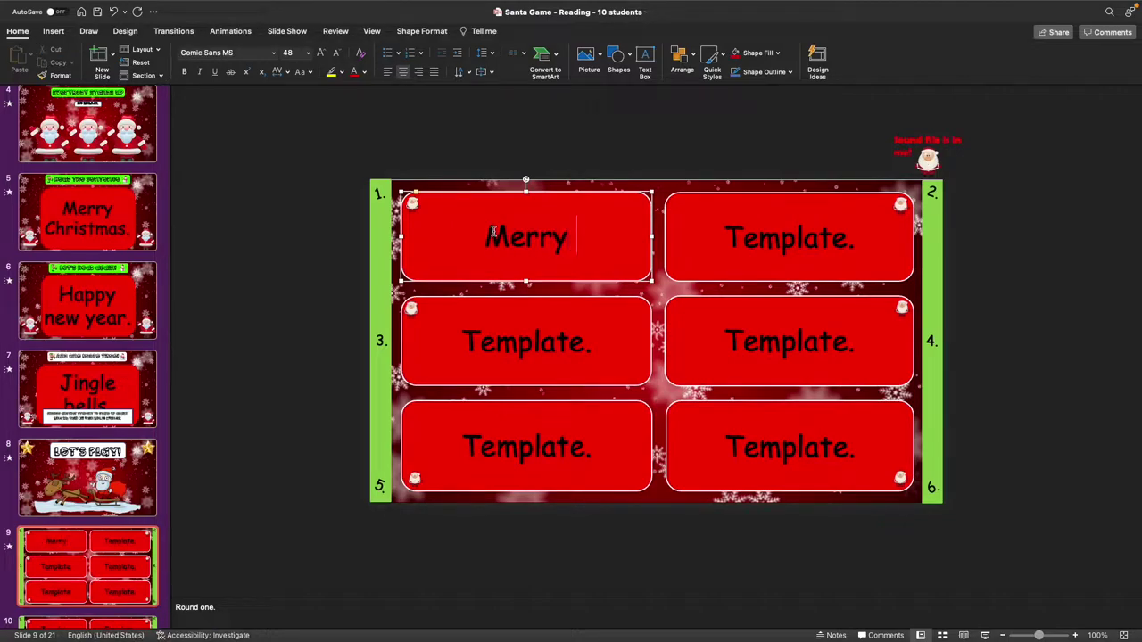
text(Christma)
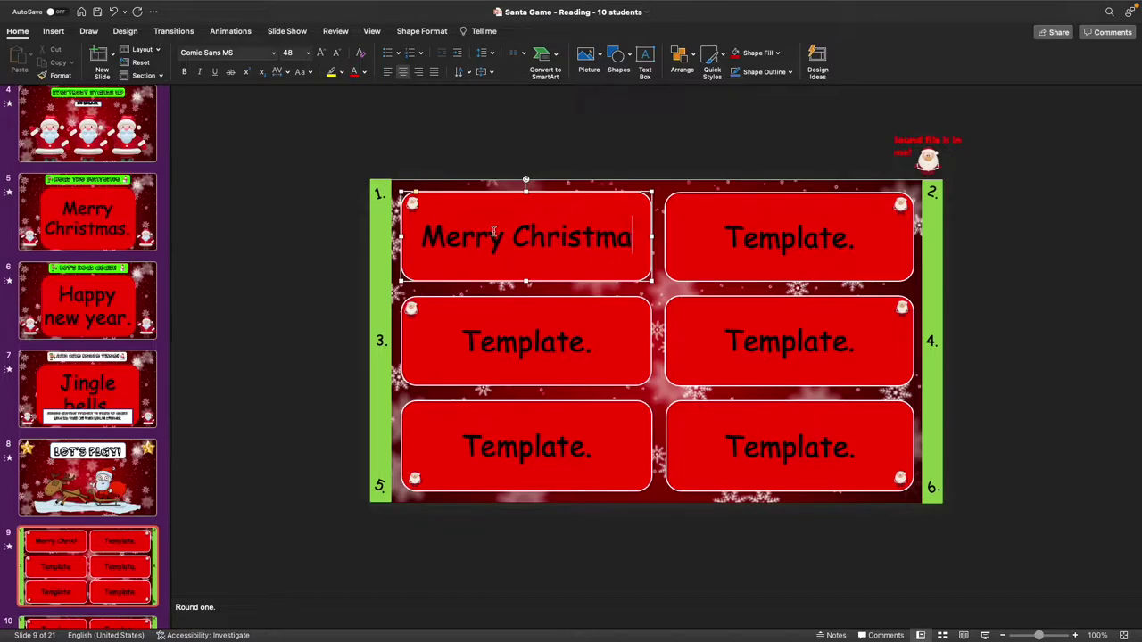
text(s.)
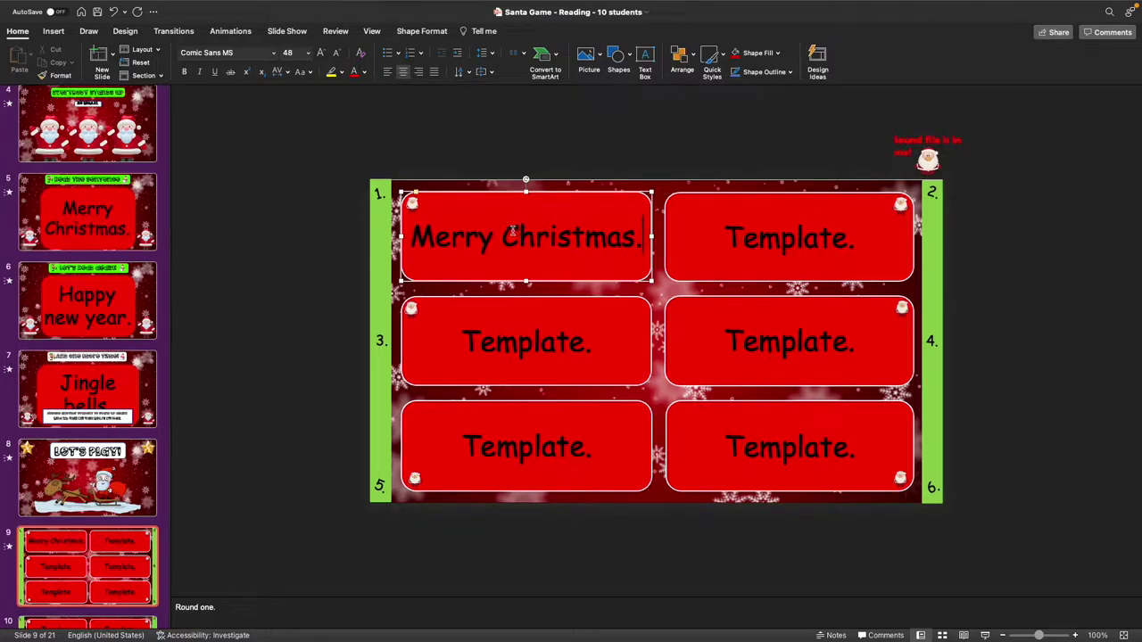
Cut the first tile's Santa picture, undo the cut, and present from slide 9.
click(412, 206)
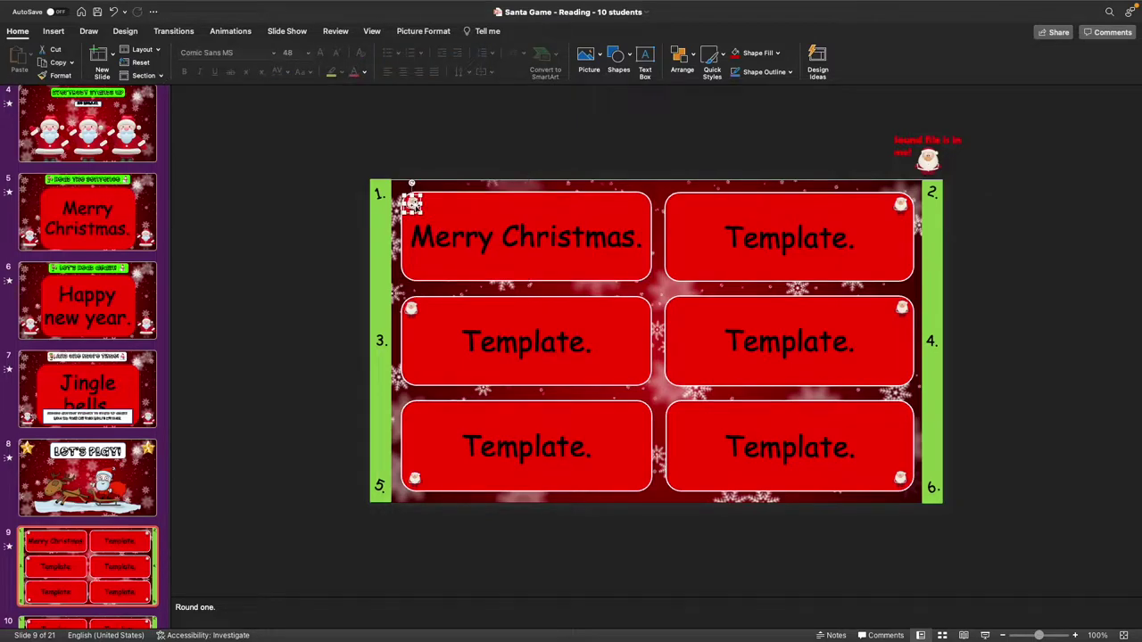
right_click(416, 208)
click(426, 213)
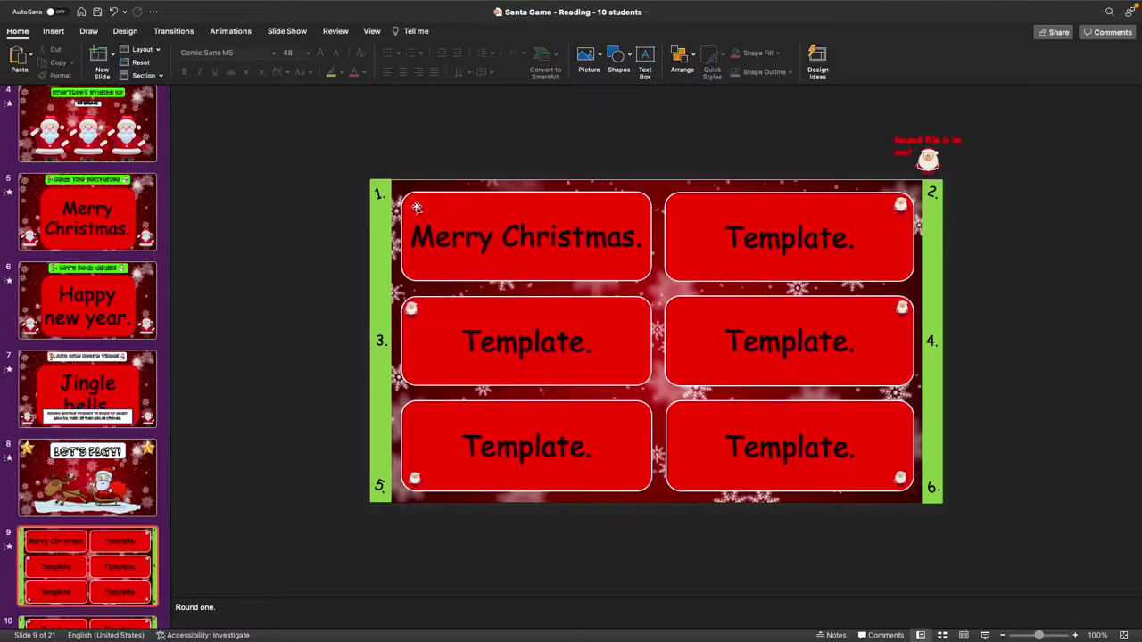
click(112, 11)
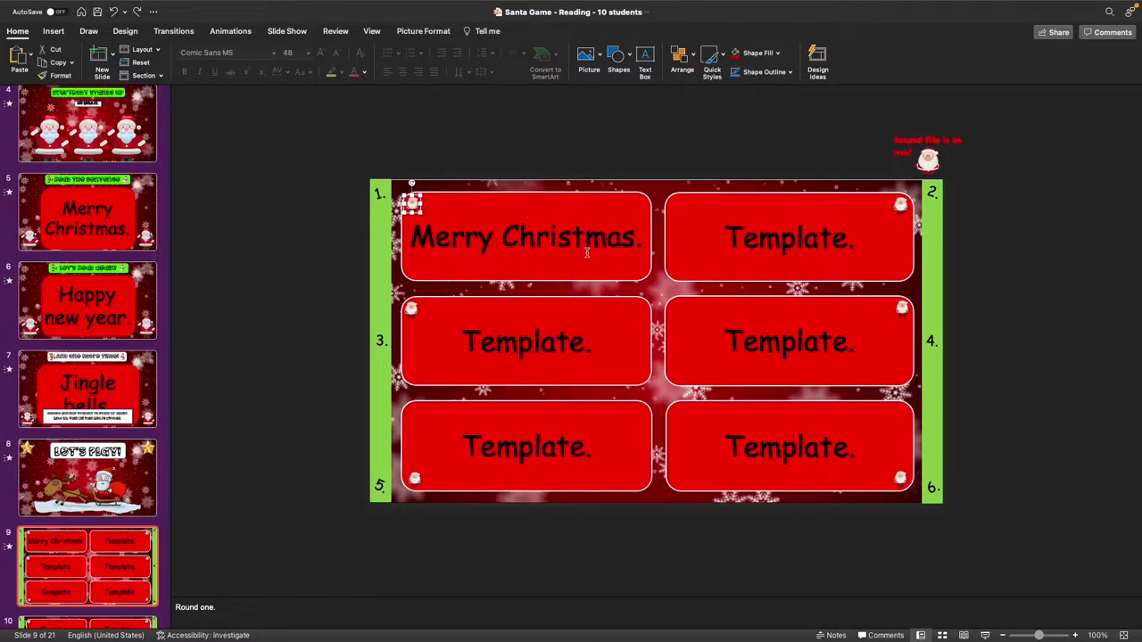
click(986, 635)
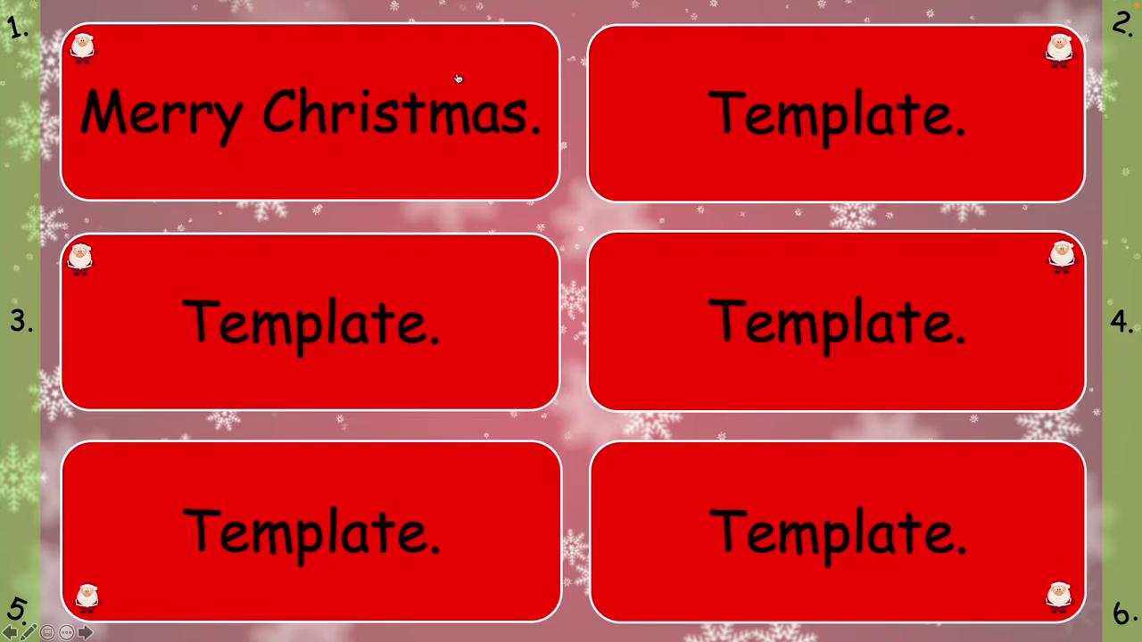
Uncover tiles 1, 2 and 4 to show Sit down, Stand up and Stand up again.
click(457, 78)
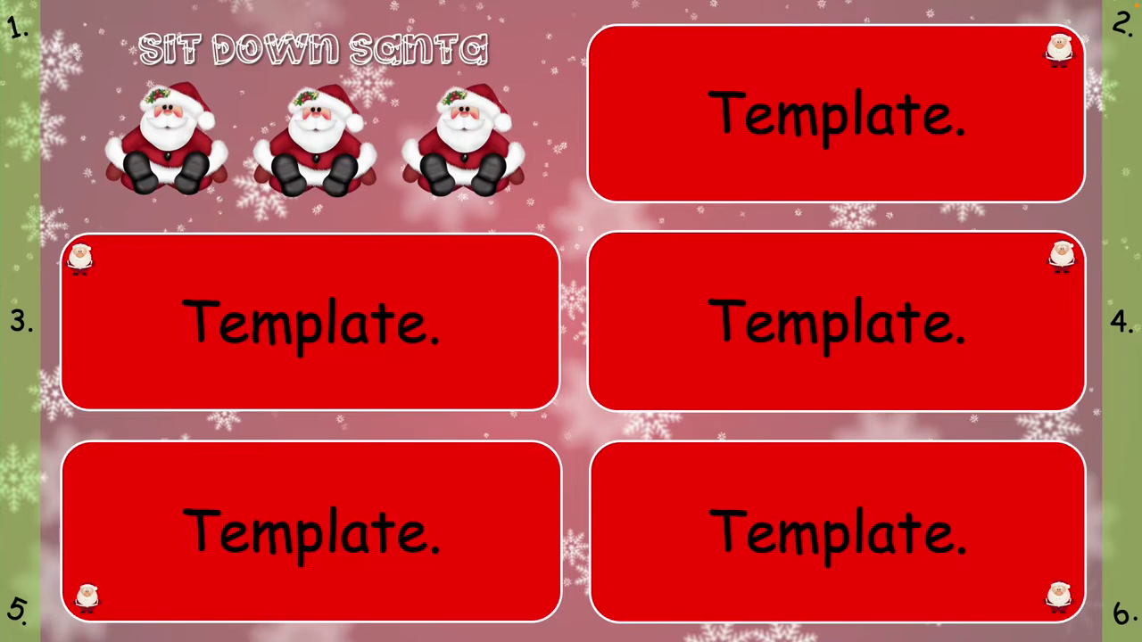
click(792, 80)
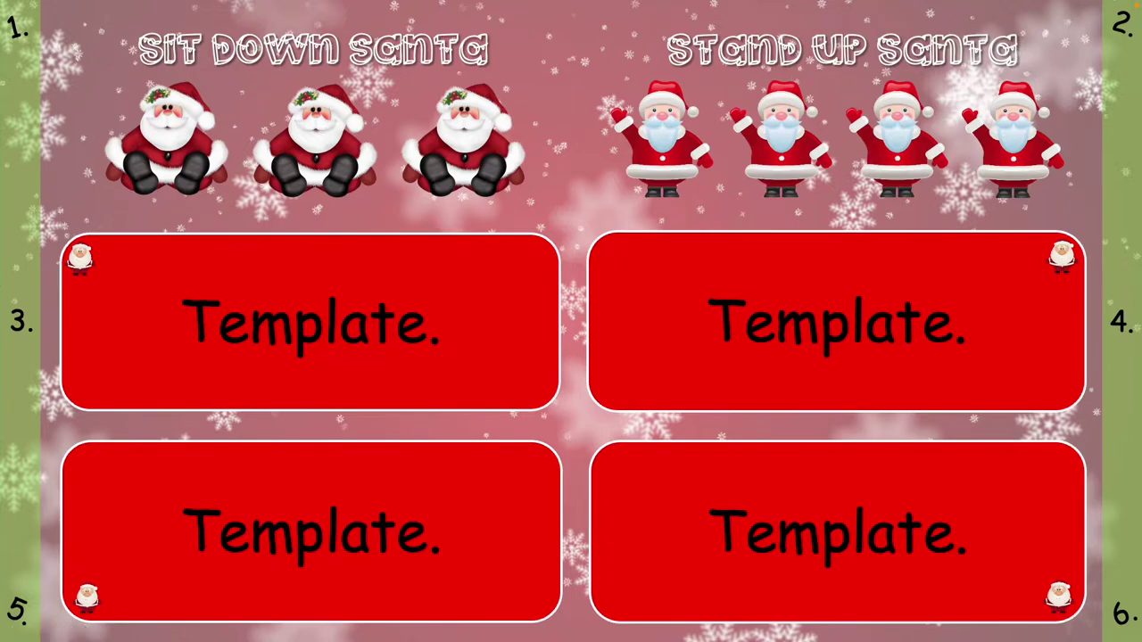
click(804, 299)
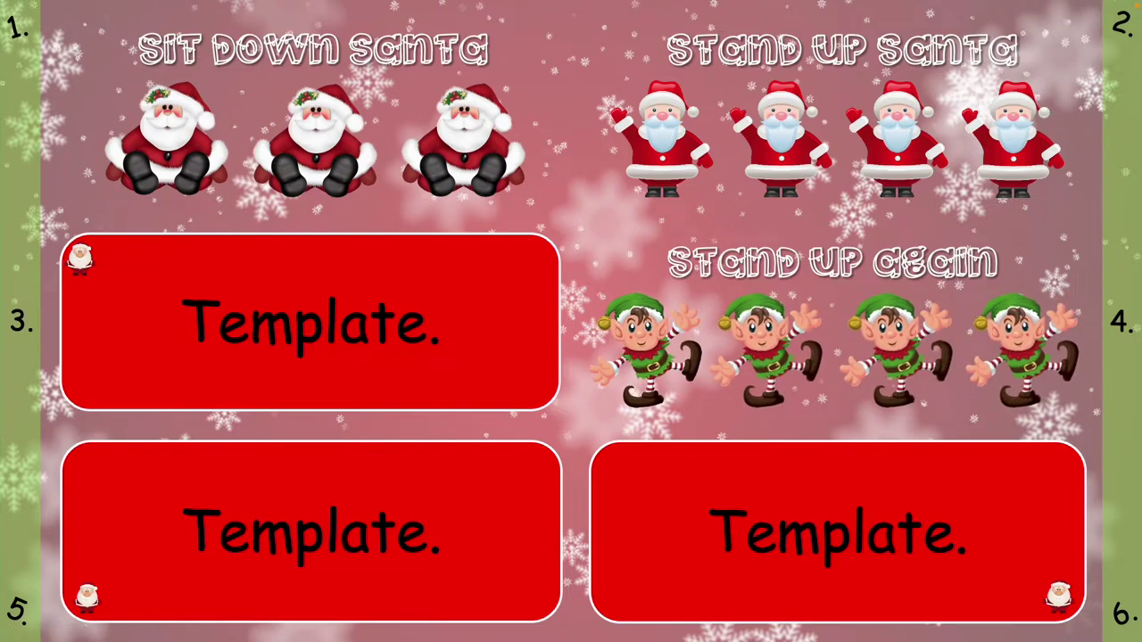
key(Escape)
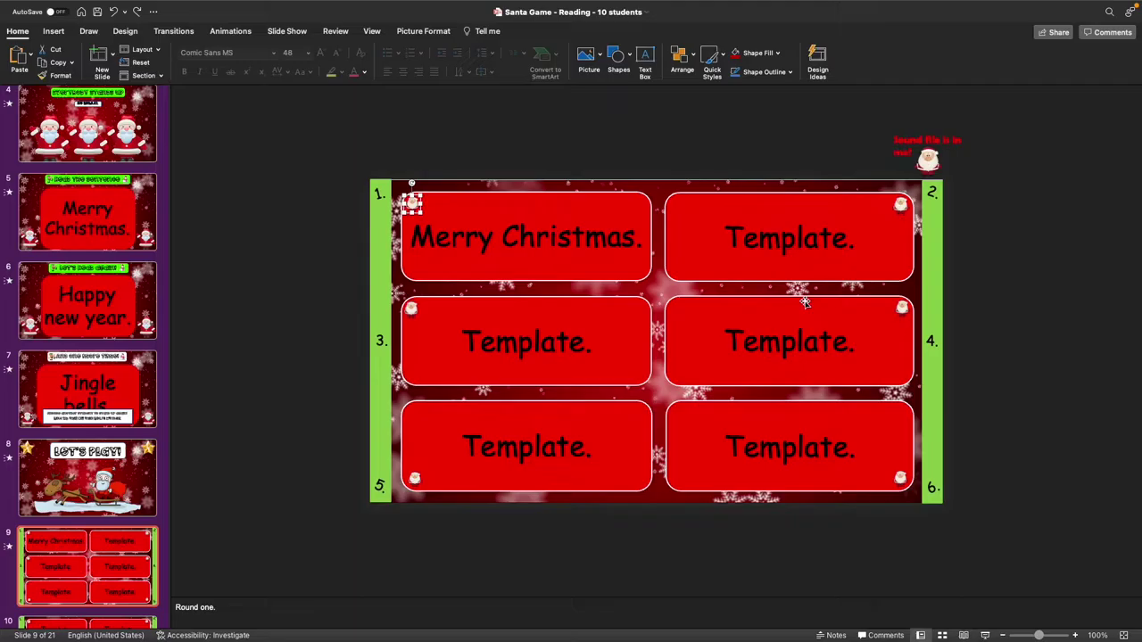
scroll(80, 497, down, 3)
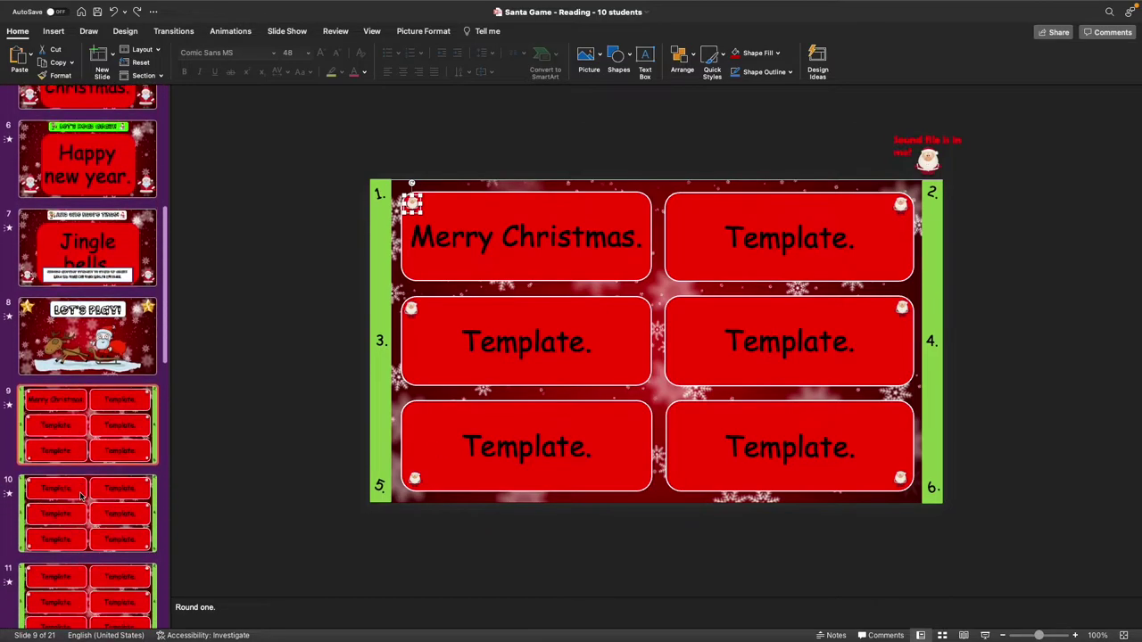
scroll(80, 497, down, 2)
scroll(80, 497, down, 3)
scroll(81, 497, down, 2)
scroll(80, 497, down, 3)
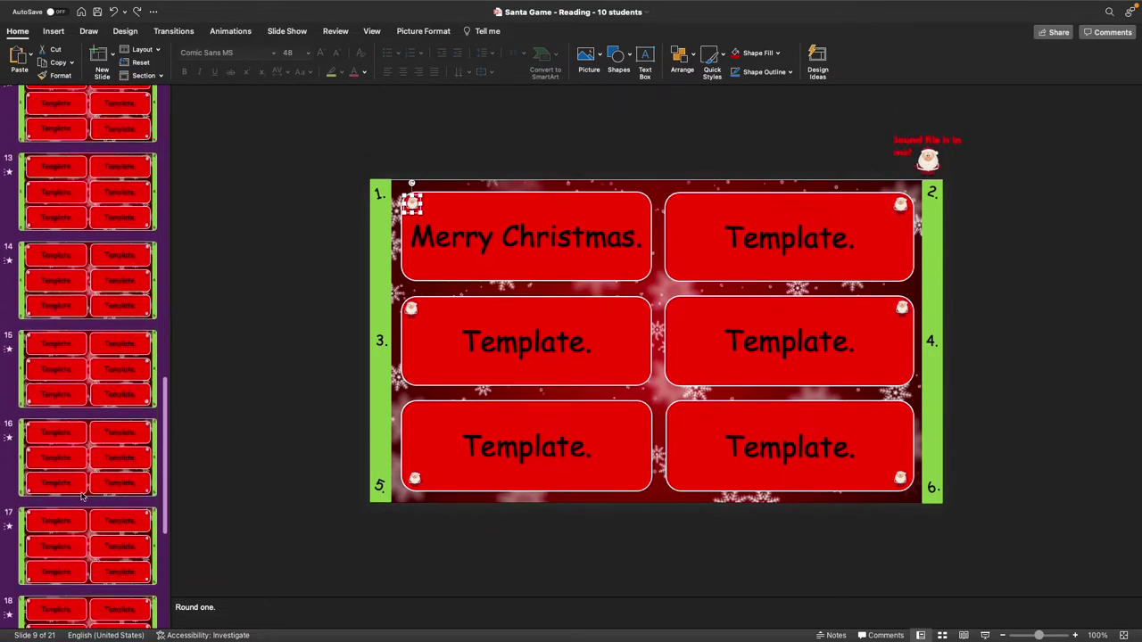
scroll(81, 497, down, 3)
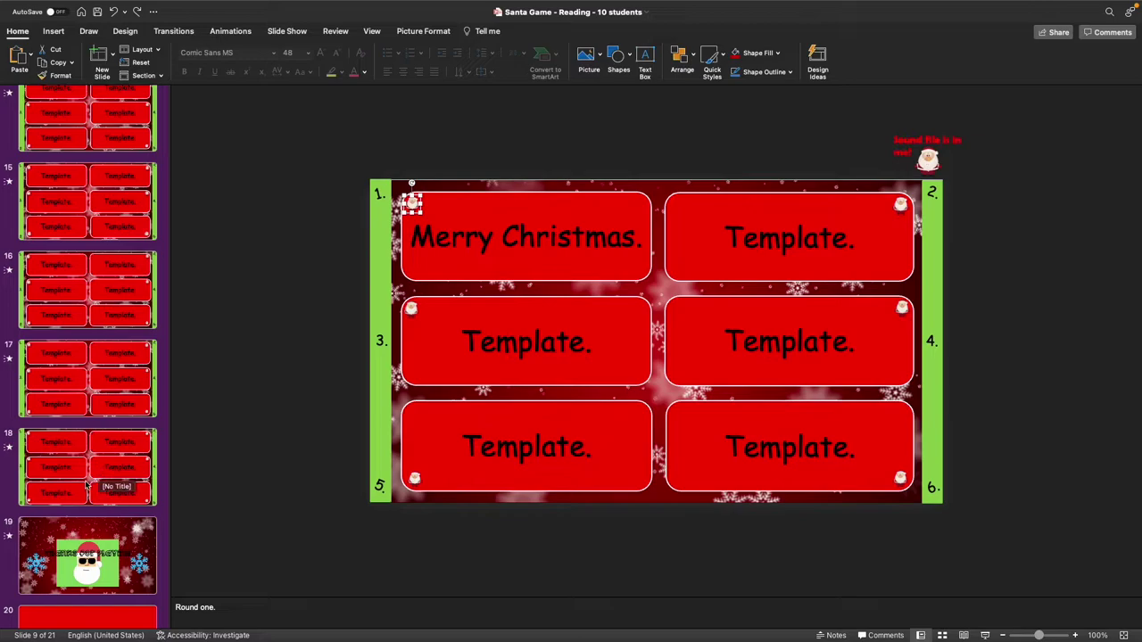
scroll(89, 485, down, 2)
scroll(89, 482, down, 2)
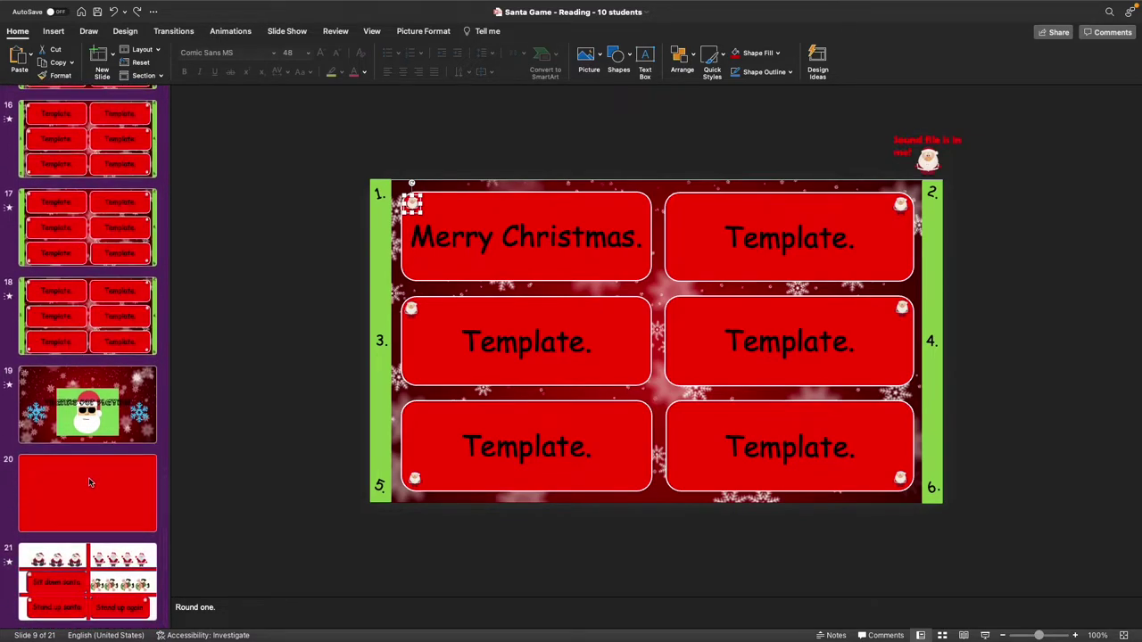
scroll(89, 483, up, 2)
scroll(88, 483, up, 1)
scroll(89, 483, up, 2)
scroll(88, 482, up, 5)
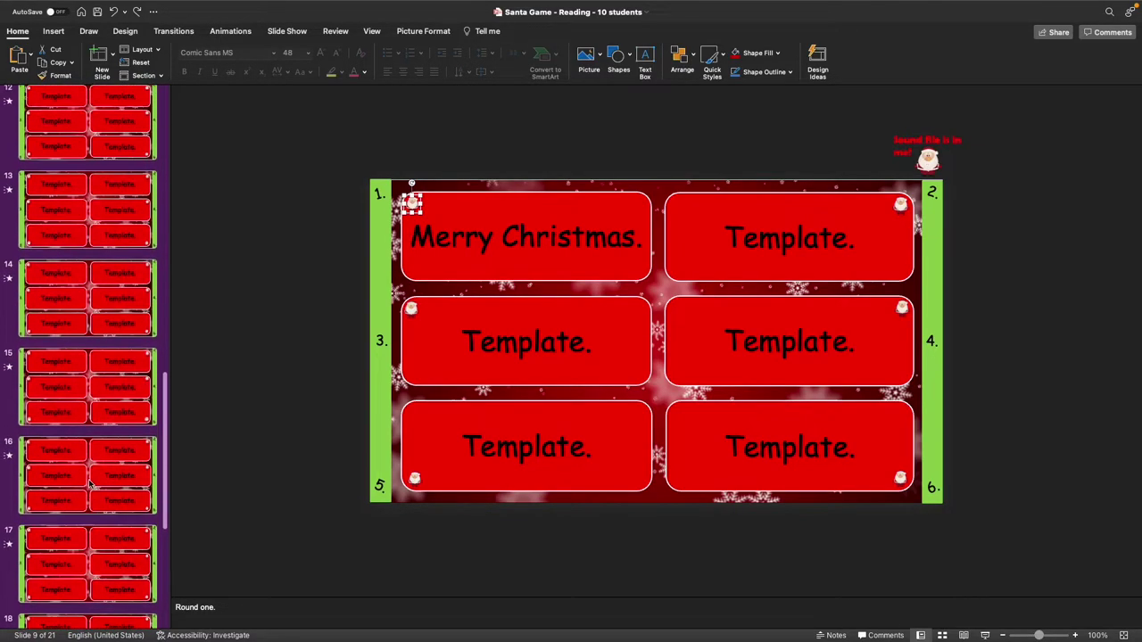
scroll(88, 482, down, 7)
scroll(88, 482, down, 2)
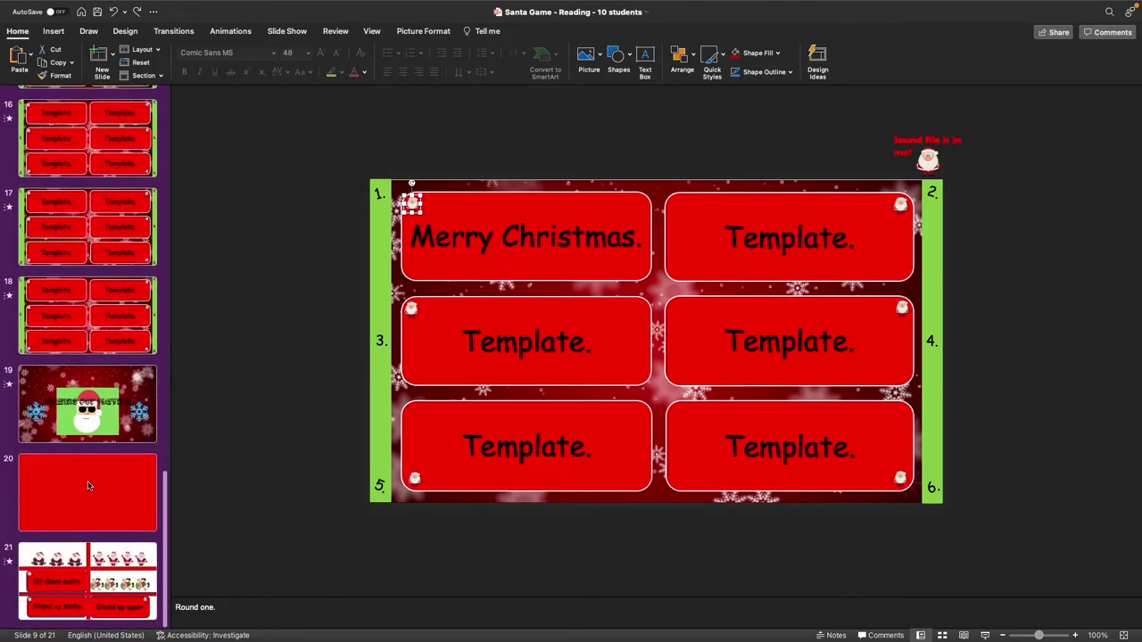
scroll(103, 428, up, 1)
scroll(109, 395, up, 5)
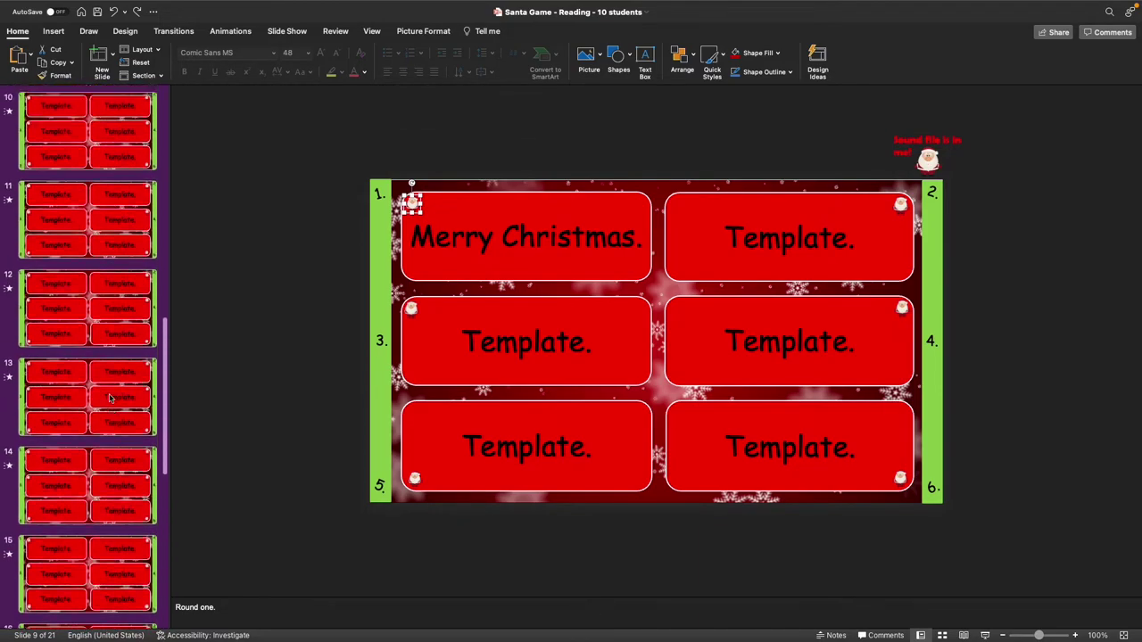
scroll(109, 397, up, 3)
scroll(111, 398, up, 2)
scroll(111, 402, up, 1)
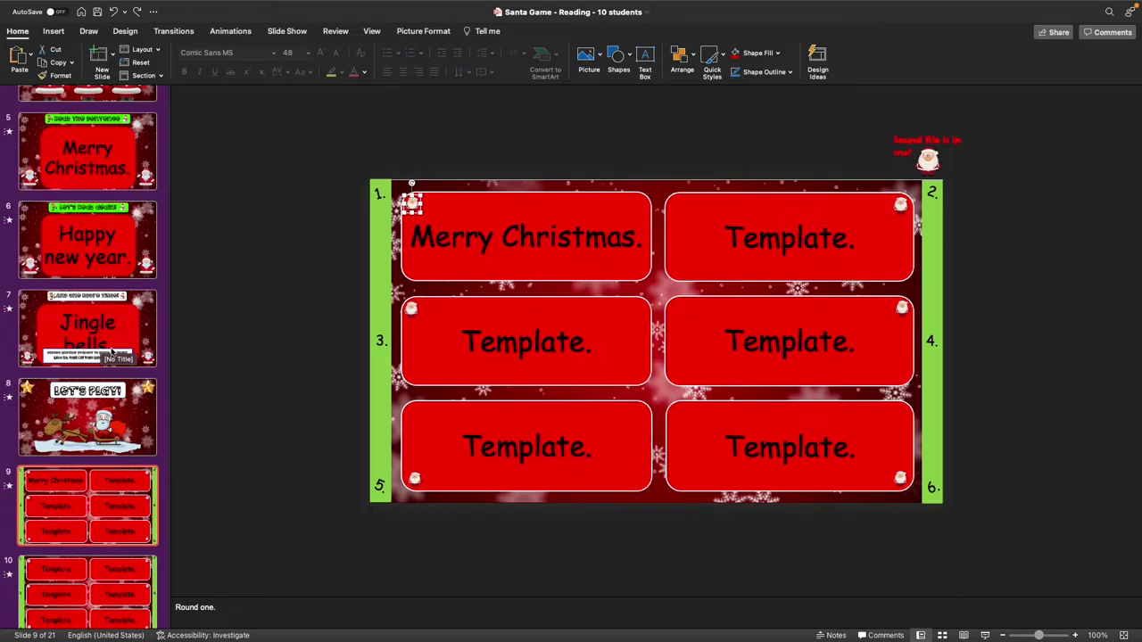
scroll(106, 352, down, 10)
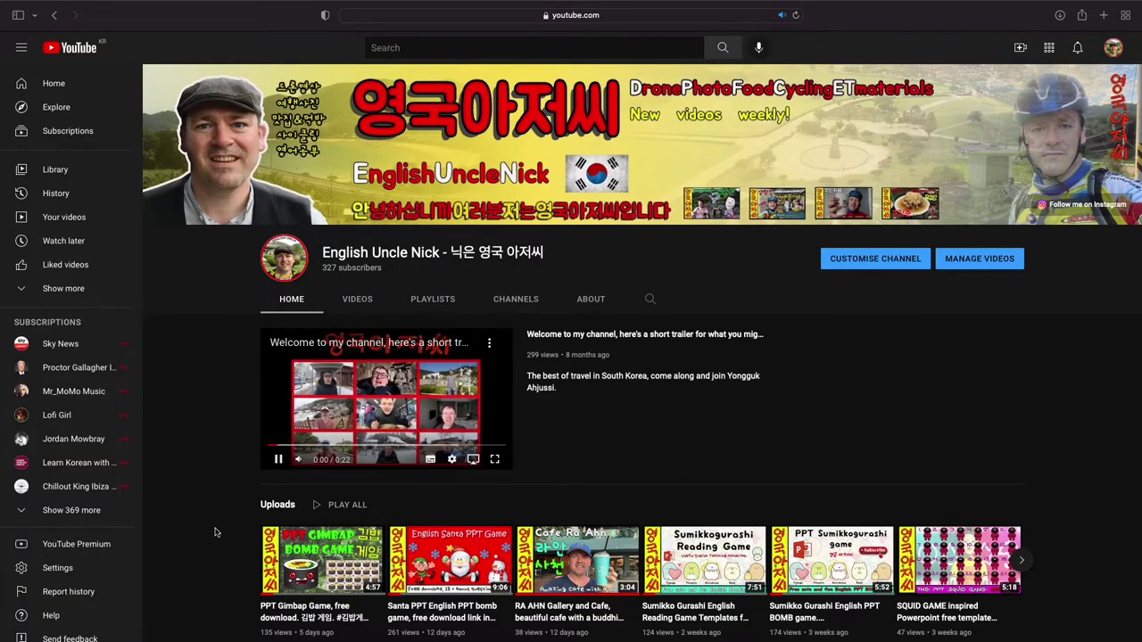
Open the 'PPT Gimbap Game, free download' video and scroll to its description's Google link.
scroll(214, 531, down, 3)
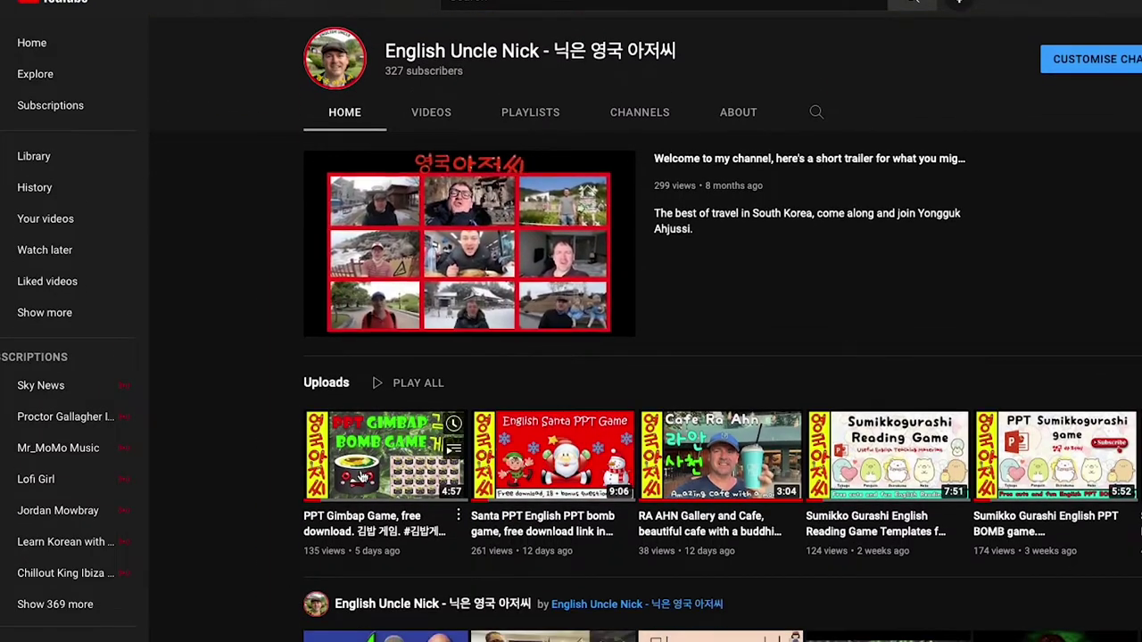
click(303, 419)
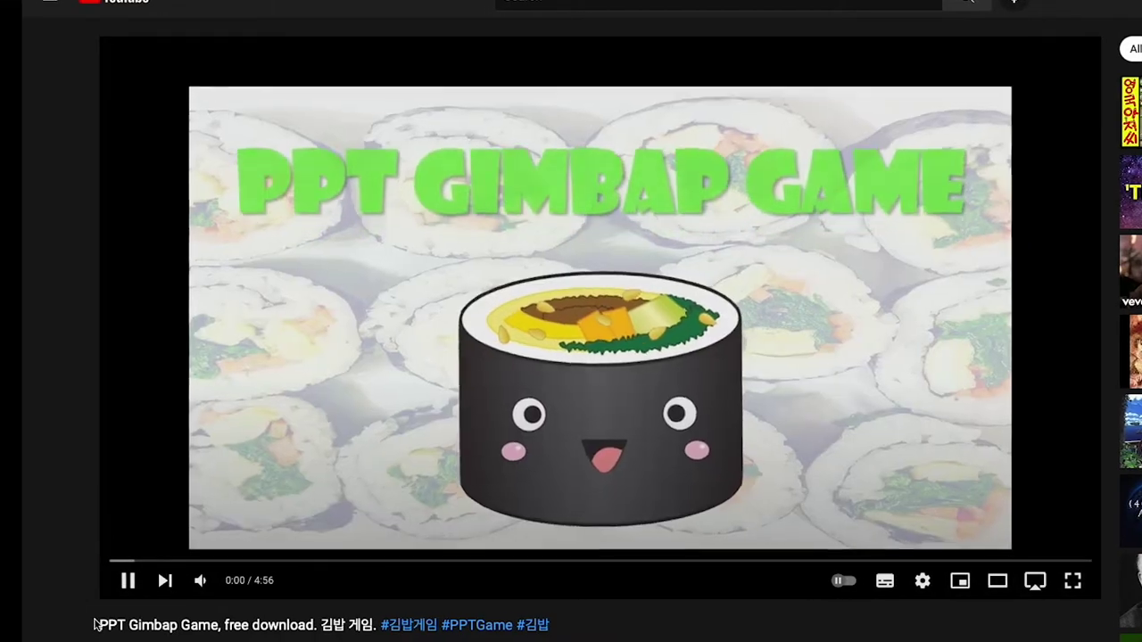
scroll(93, 622, down, 2)
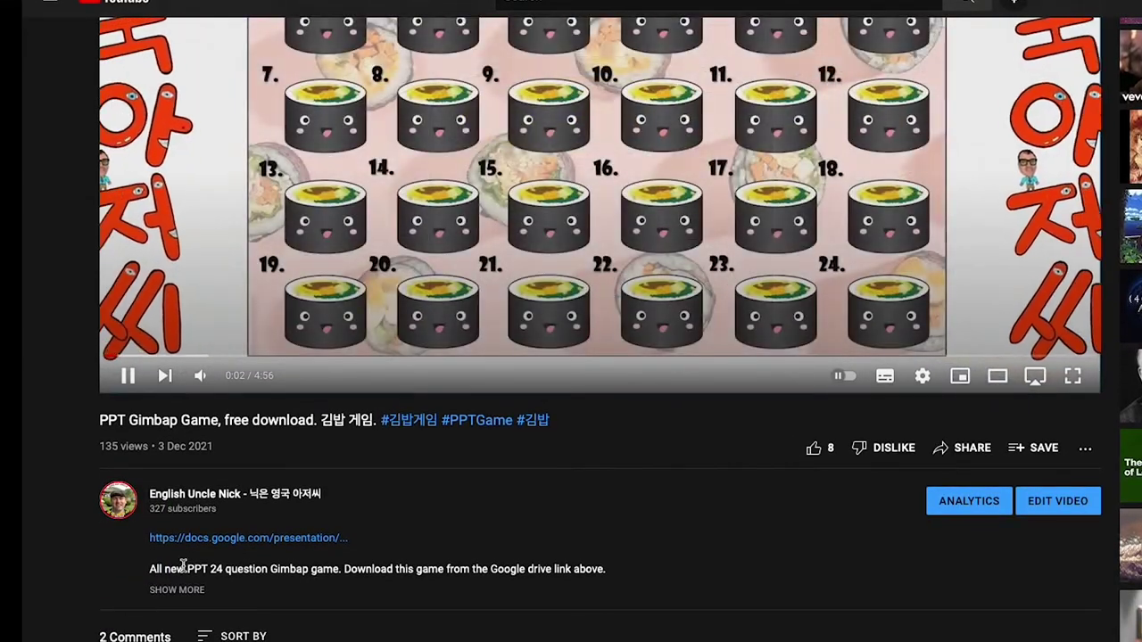
Open the Gimbap deck in Google Slides and download it as PPT Gimbap Game.pptx.
click(216, 539)
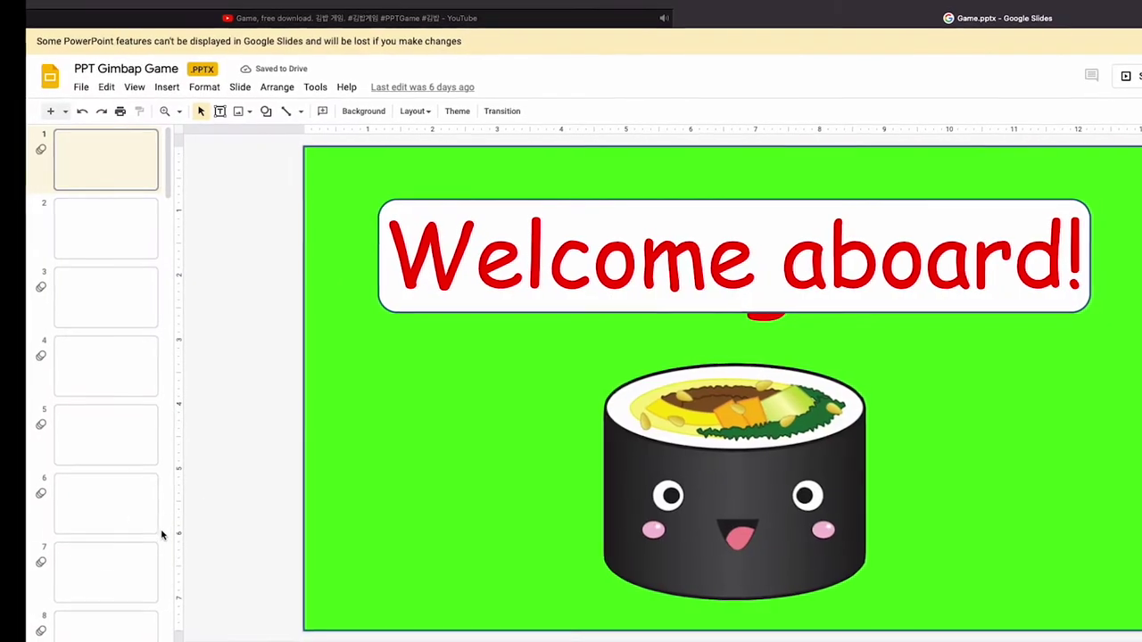
click(77, 90)
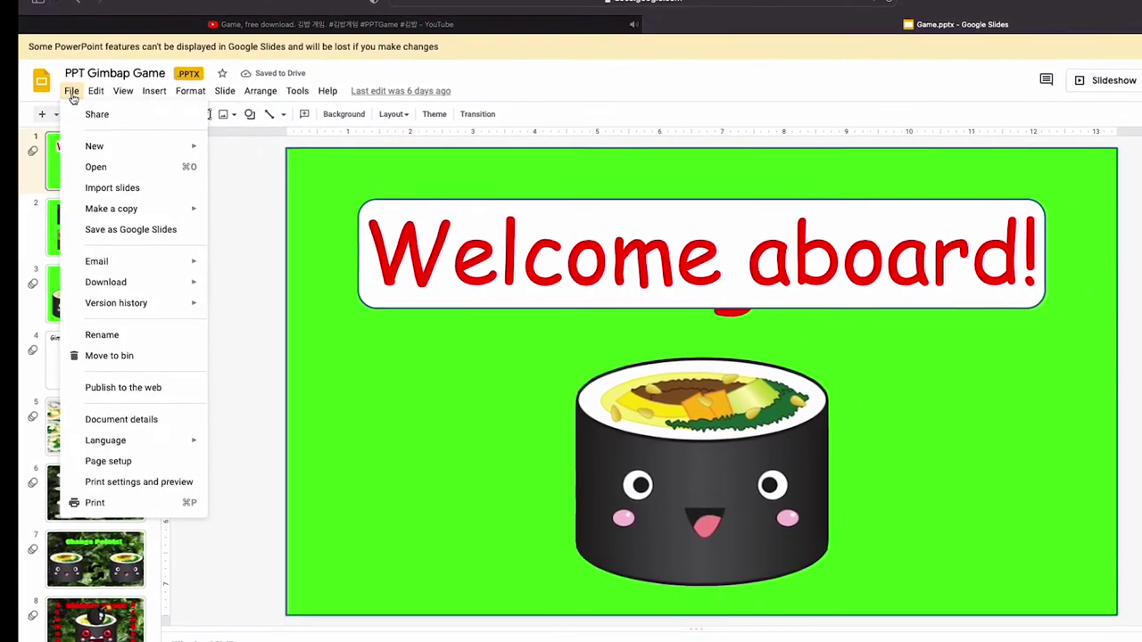
mouse_move(99, 282)
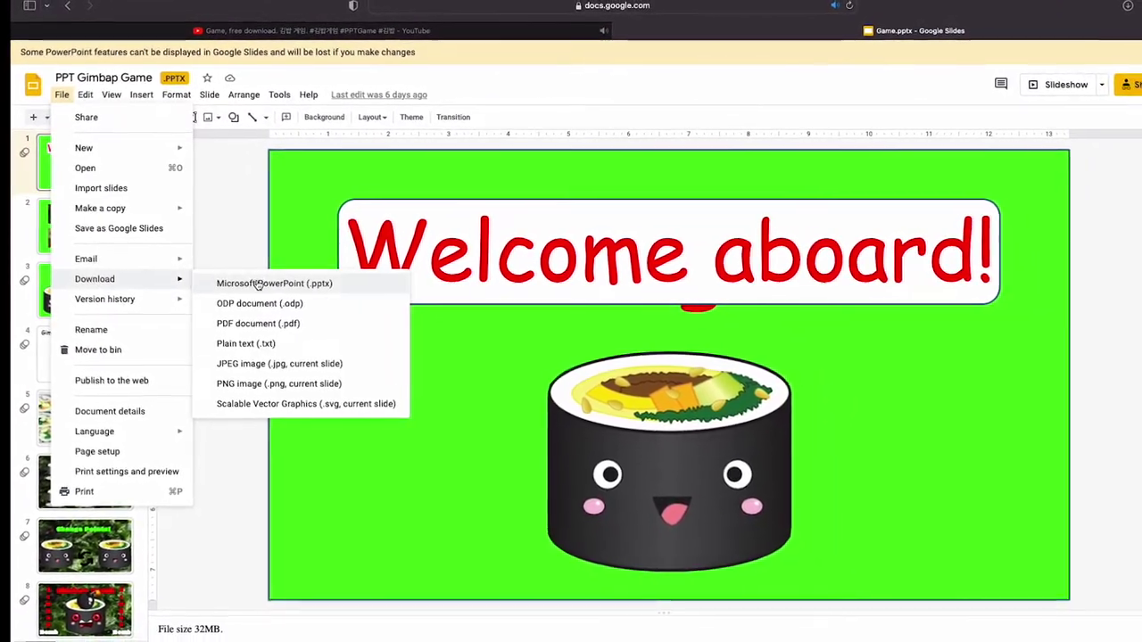
click(260, 283)
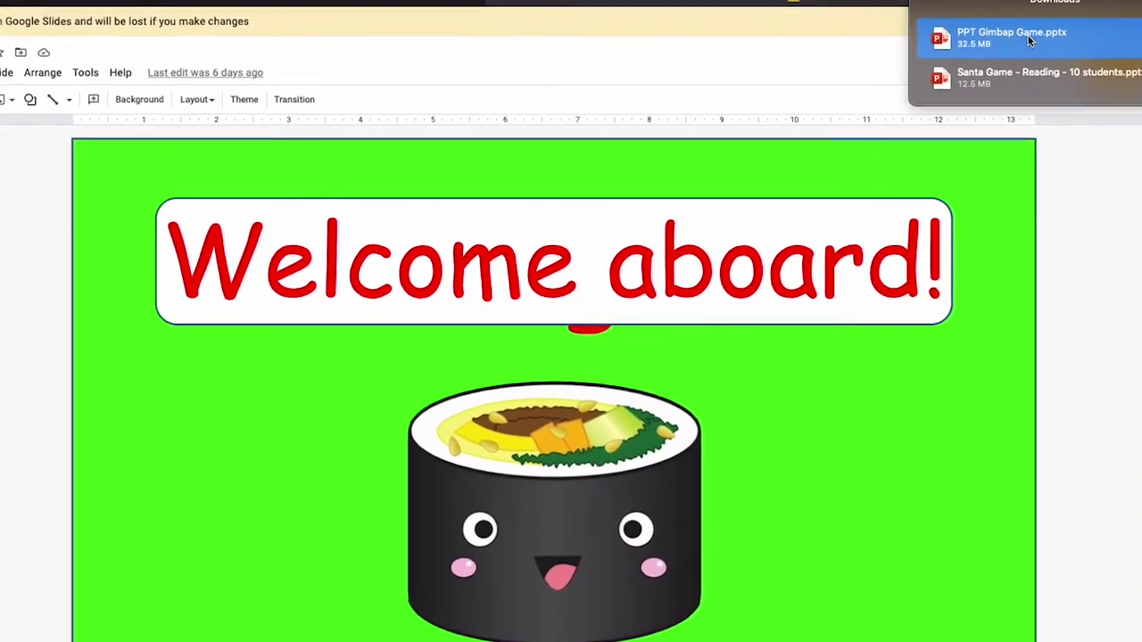
Open PPT Gimbap Game.pptx from the browser downloads in PowerPoint.
click(1029, 41)
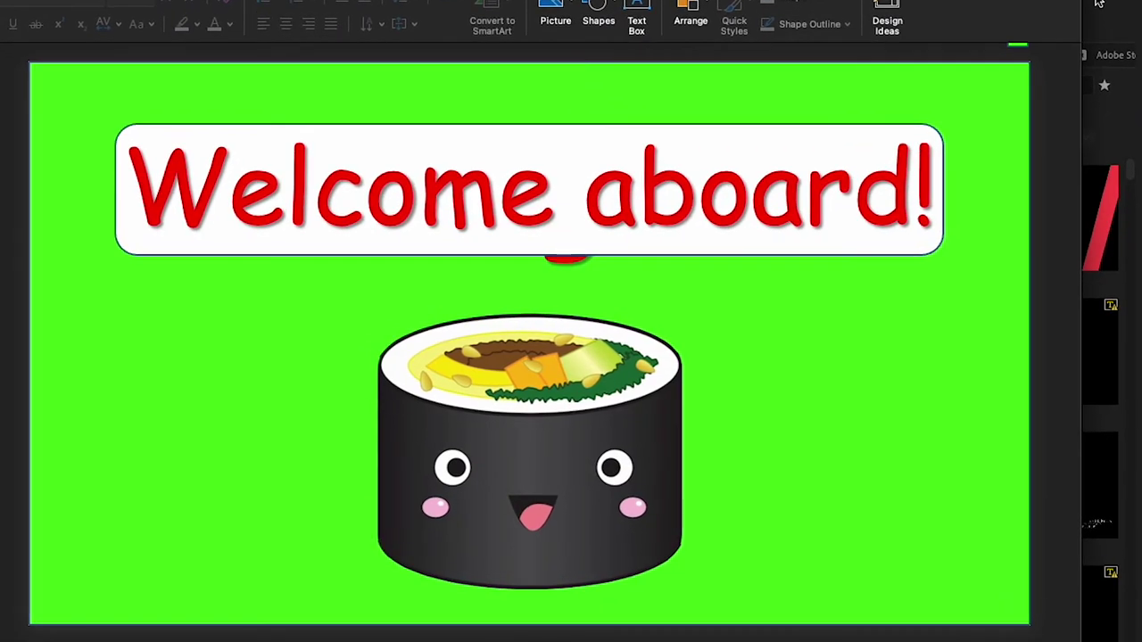